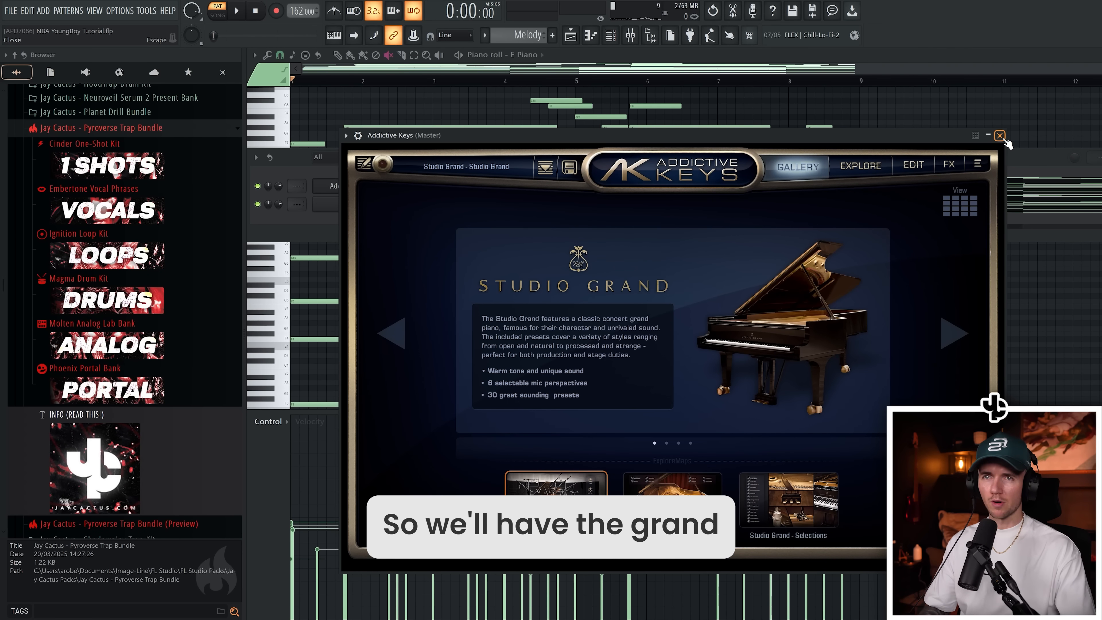
Step: Close the Addictive Keys window and add Kontakt 8 as a new instrument channel
{"action": "left_click", "coordinate": [1000, 135]}
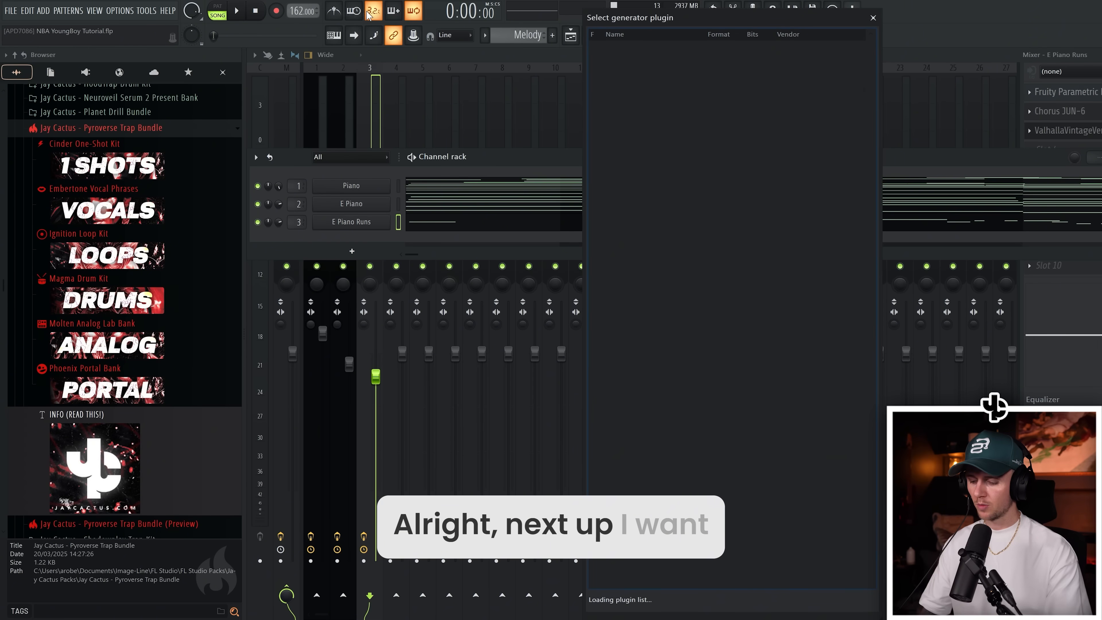
{"action": "double_click", "coordinate": [625, 76]}
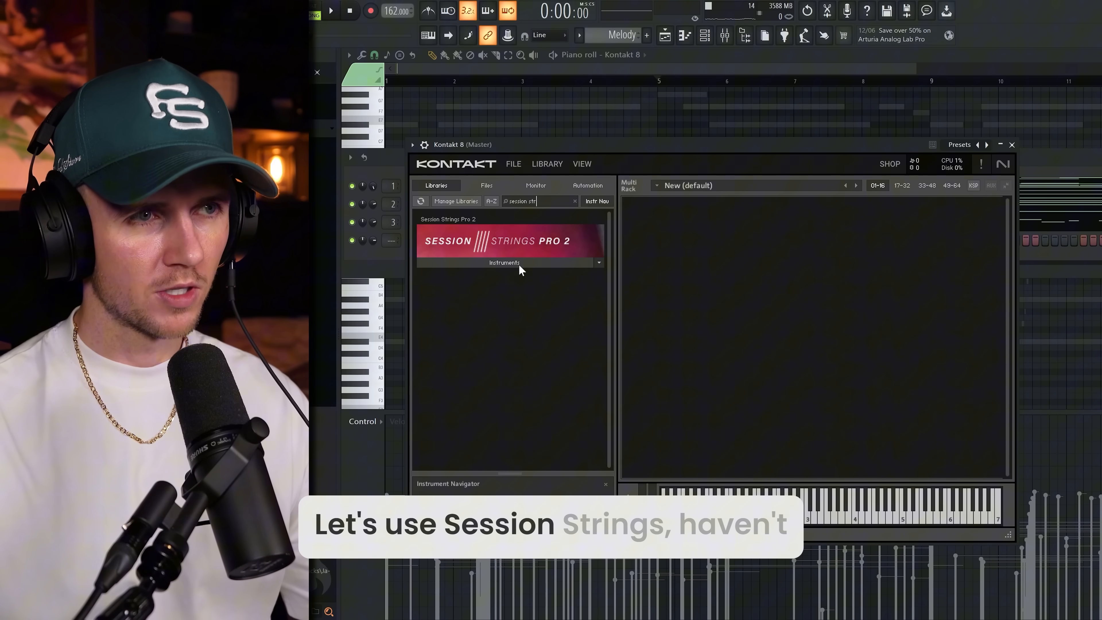
Step: Complete the high Kontakt 8 melody with a long F#7 starting at bar 5 and a G#7 filling bar 8
{"action": "left_click", "coordinate": [519, 263]}
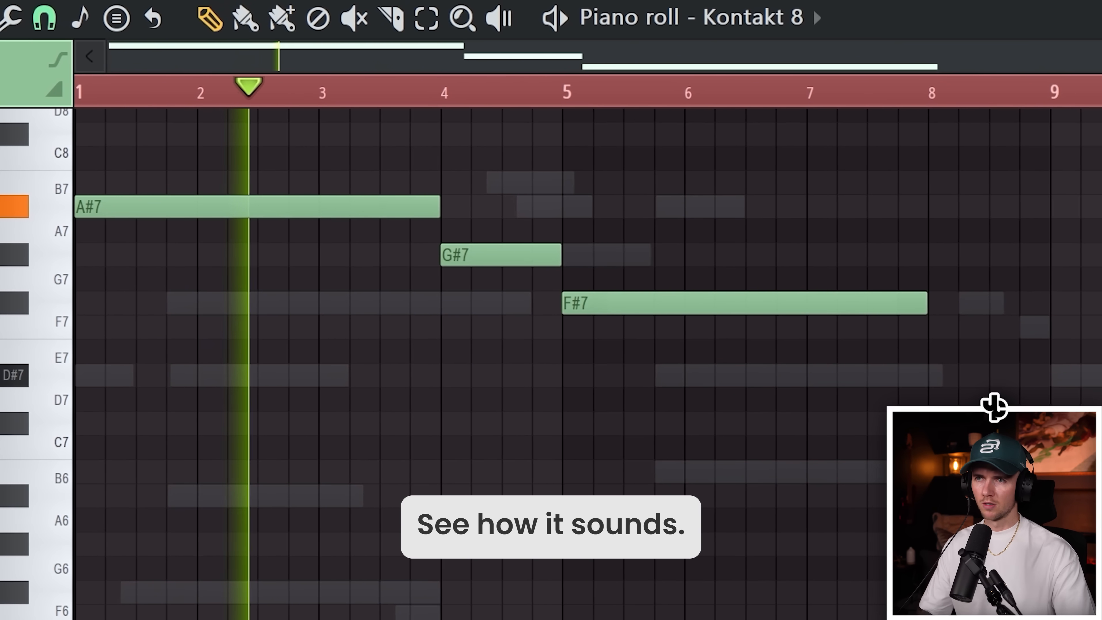
{"action": "scroll", "coordinate": [581, 364], "scroll_direction": "up", "scroll_amount": 1}
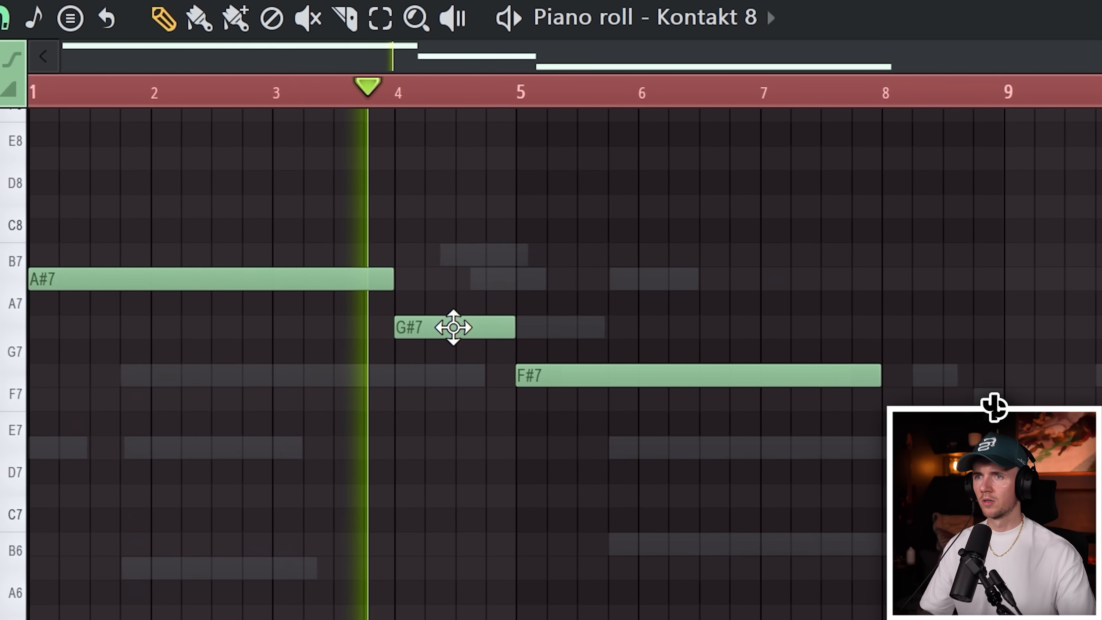
{"action": "left_click", "coordinate": [874, 327]}
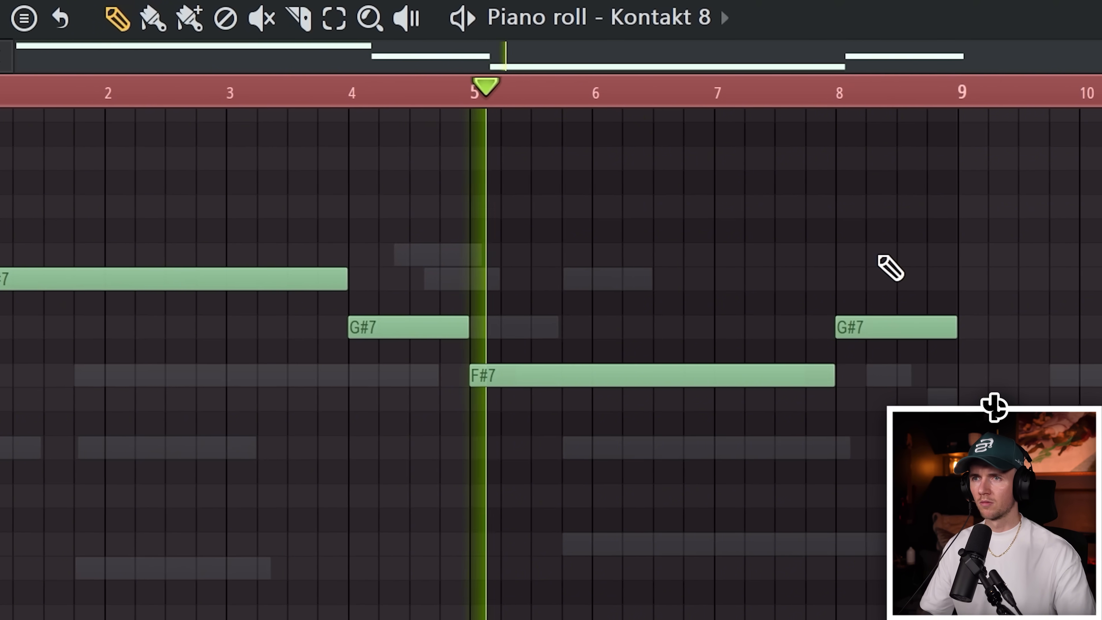
{"action": "key", "text": "space"}
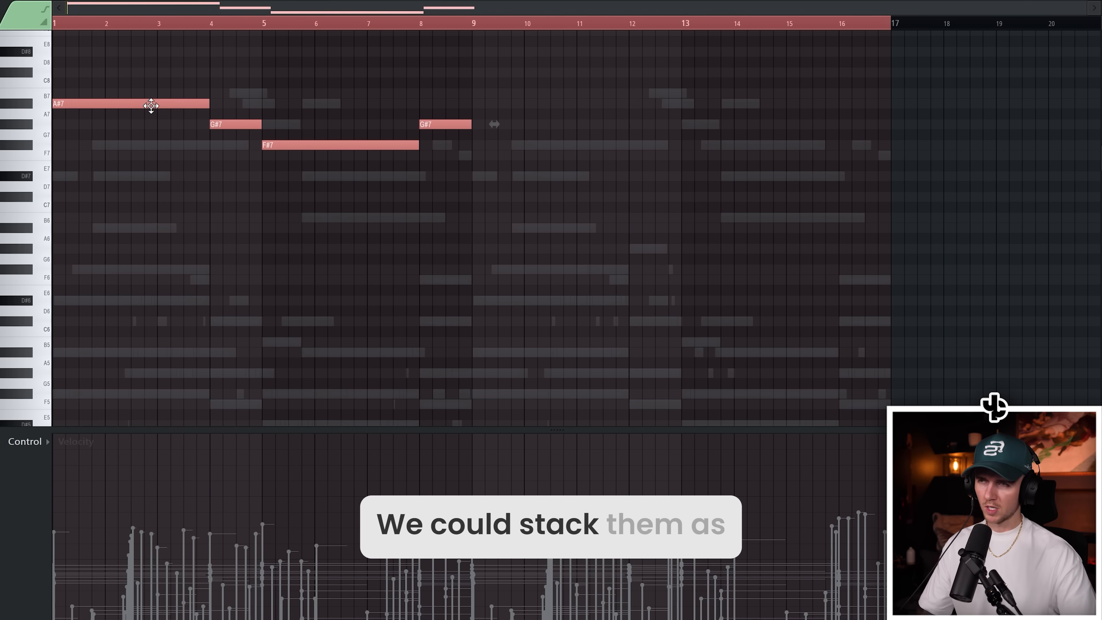
Step: Stack a copy of all melody notes one octave lower and randomize the levels of the notes
{"action": "key", "text": "ctrl+a"}
{"action": "key", "text": "space"}
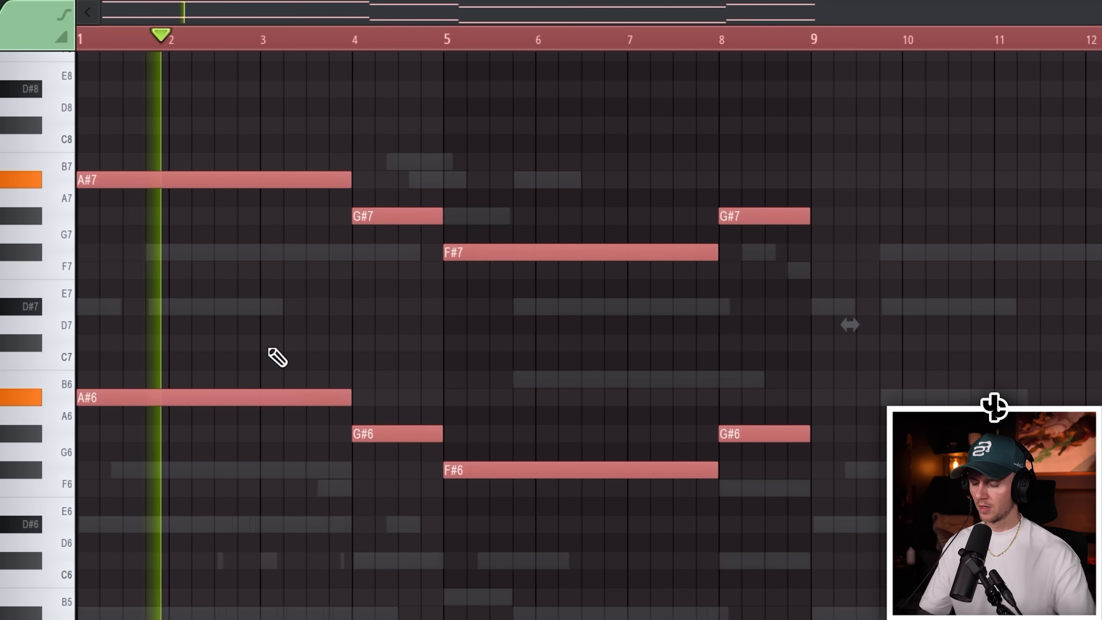
{"action": "key", "text": "alt+r"}
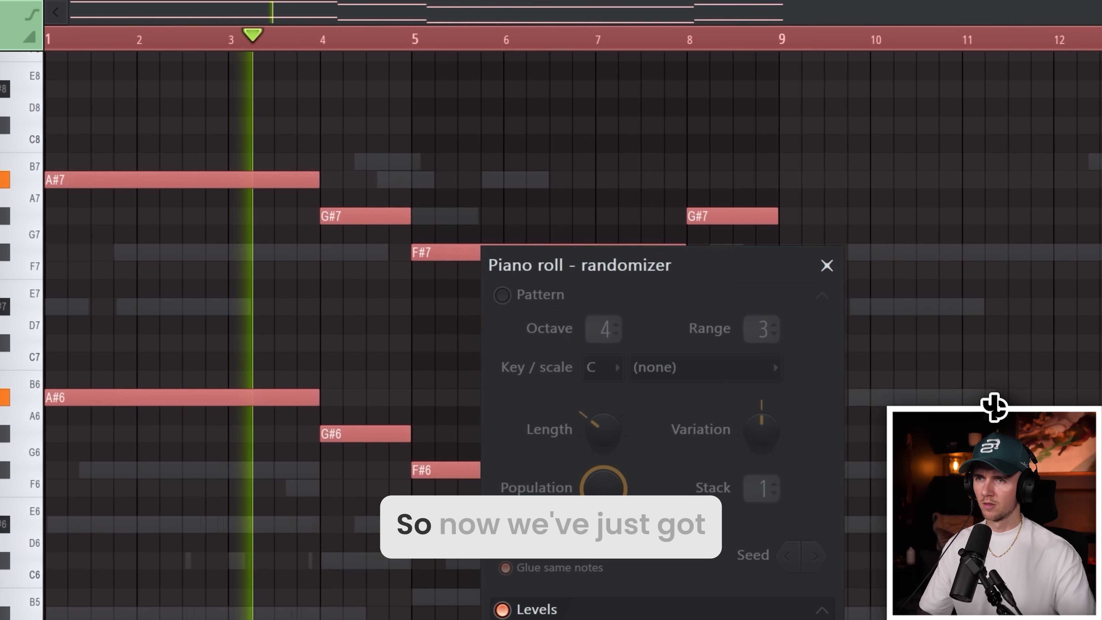
{"action": "key", "text": "Return"}
{"action": "key", "text": "ctrl+d"}
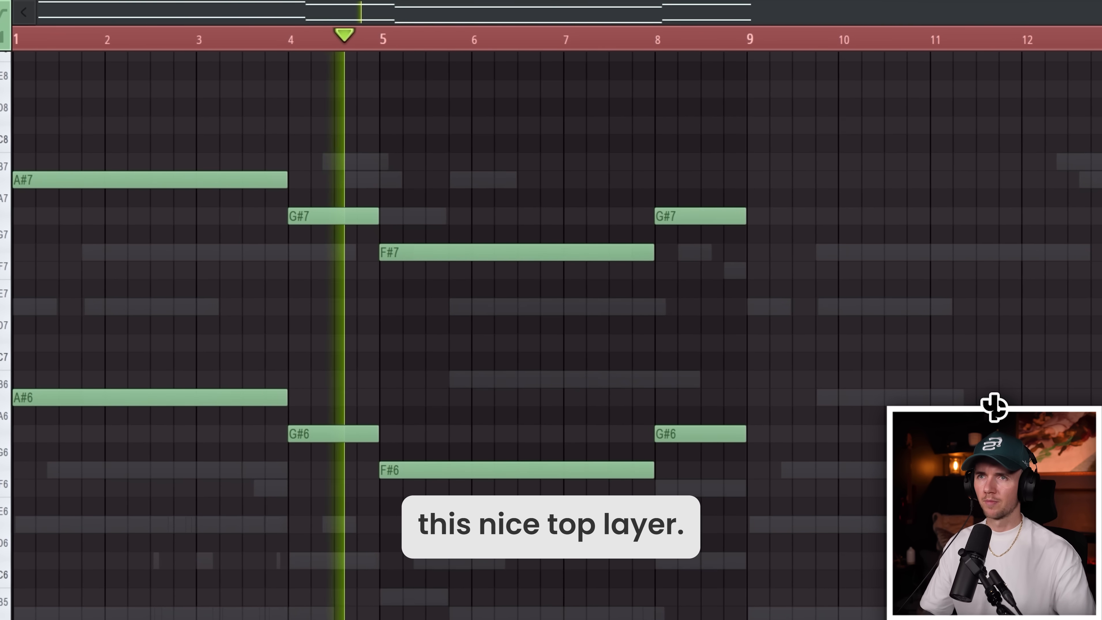
{"action": "left_click_drag", "start_coordinate": [1099, 43], "coordinate": [743, 46]}
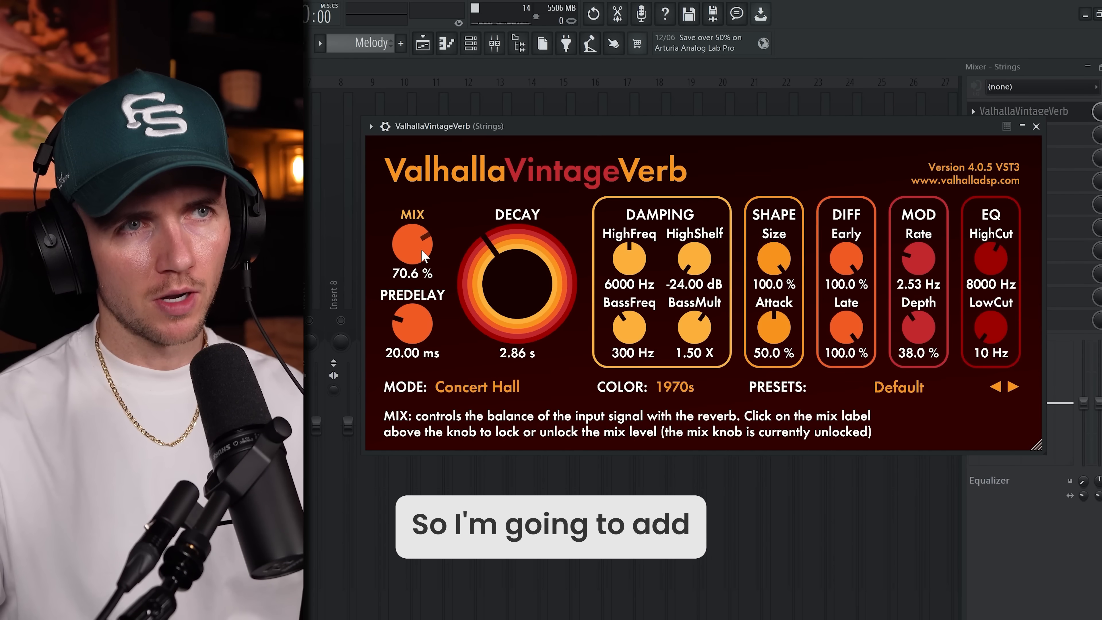
Step: Set the ValhallaVintageVerb mix on the Strings track to about 69 % and adjust its decay
{"action": "left_click_drag", "start_coordinate": [421, 249], "coordinate": [421, 252]}
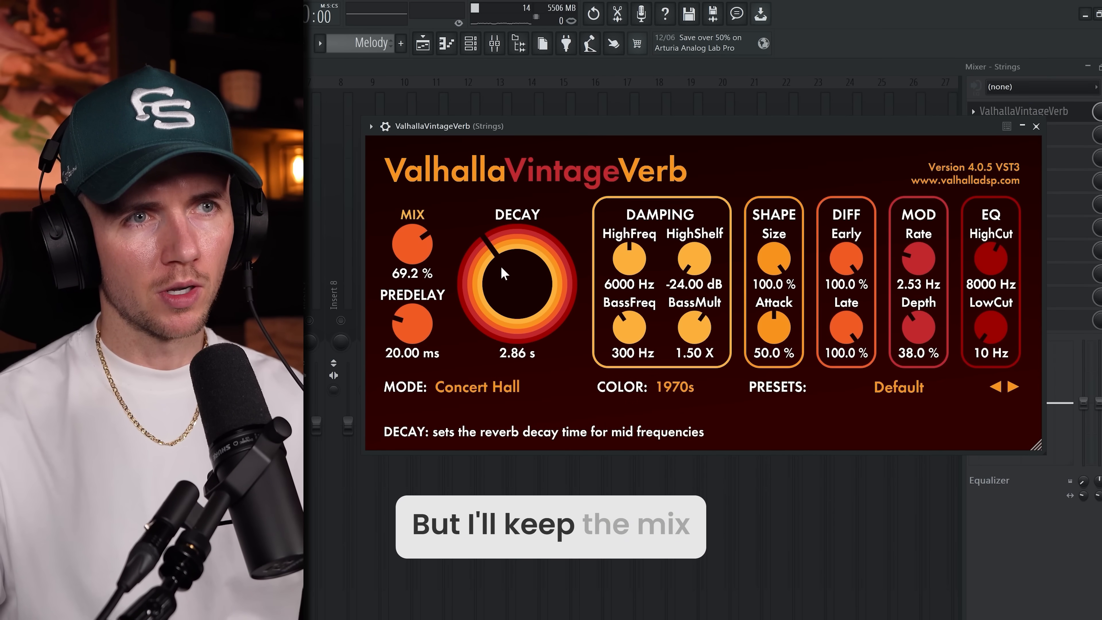
{"action": "left_click_drag", "start_coordinate": [502, 268], "coordinate": [503, 270]}
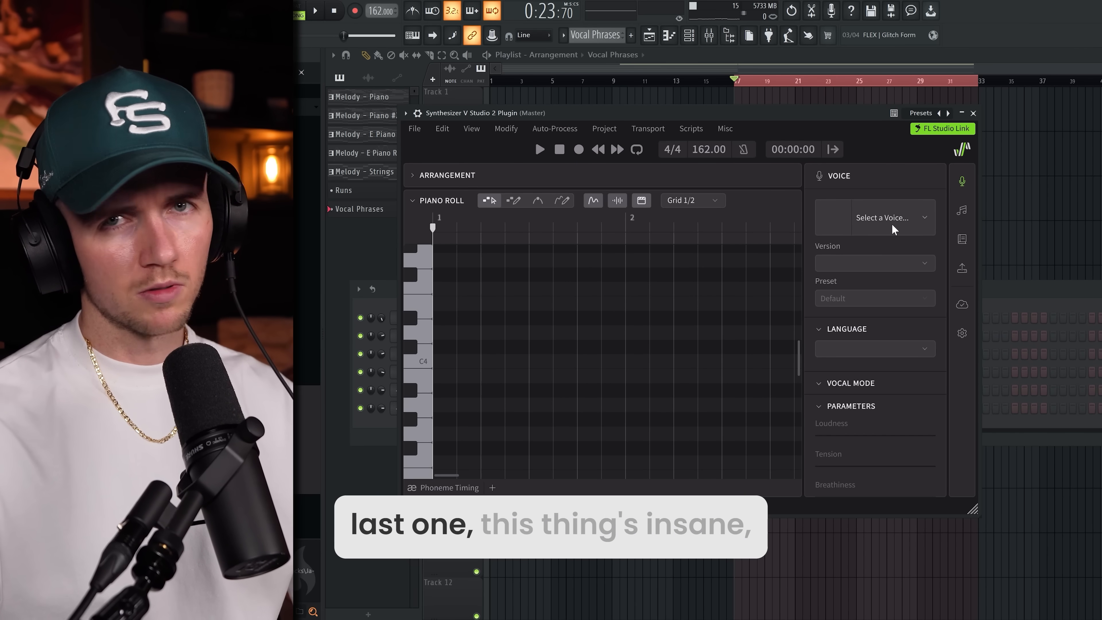
Step: Choose the Natalie 2 voice in Synthesizer V and start placing vocal notes in its piano roll
{"action": "left_click", "coordinate": [893, 229]}
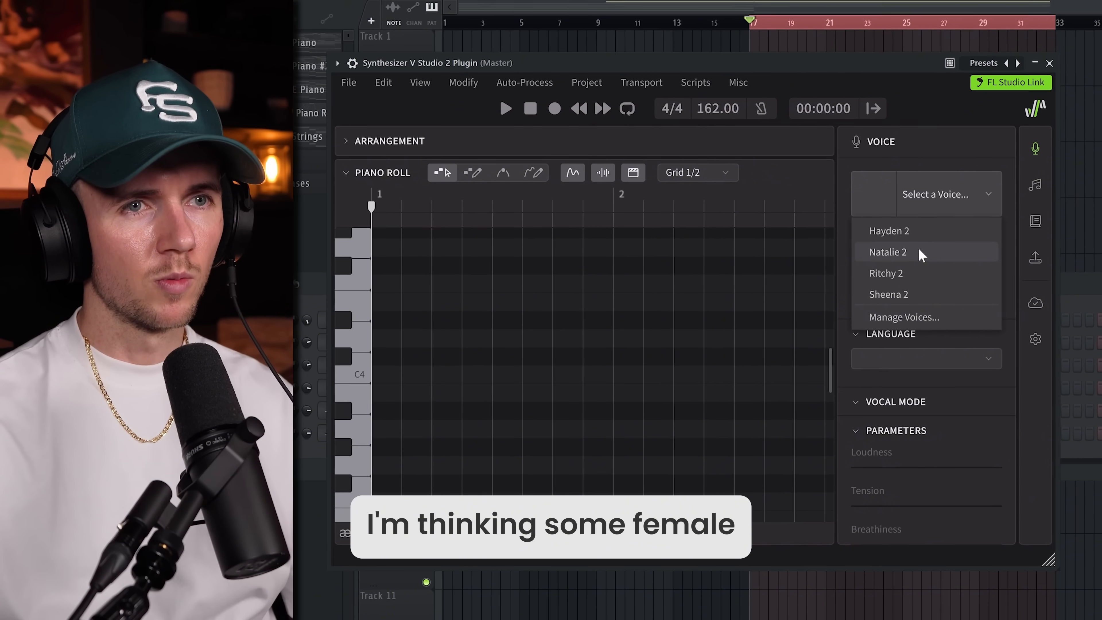
{"action": "left_click", "coordinate": [920, 251]}
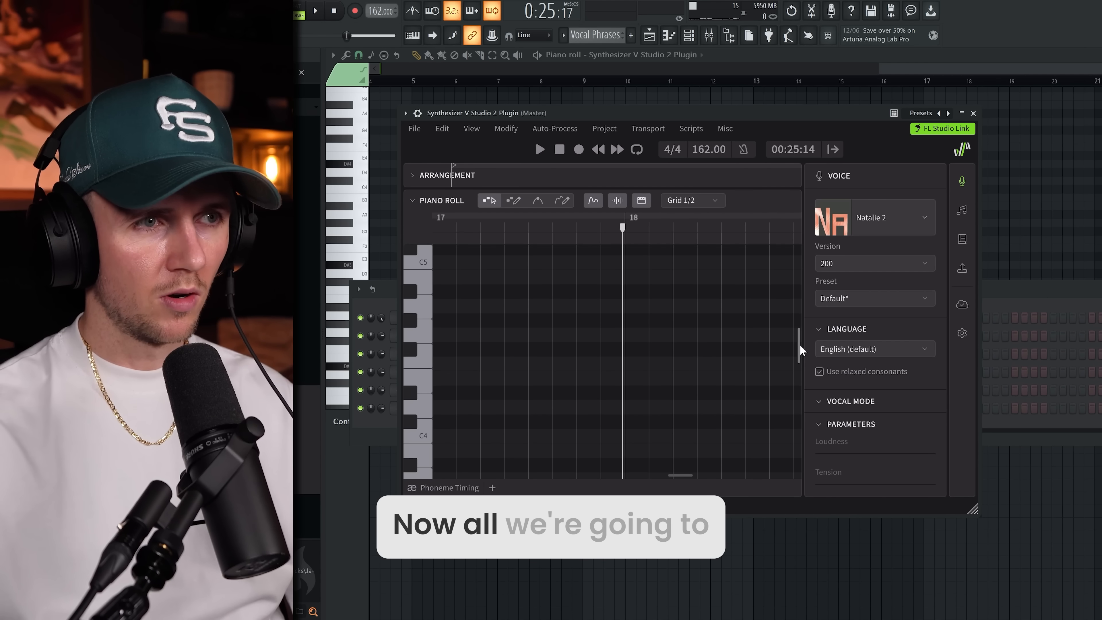
{"action": "left_click_drag", "start_coordinate": [798, 346], "coordinate": [798, 329]}
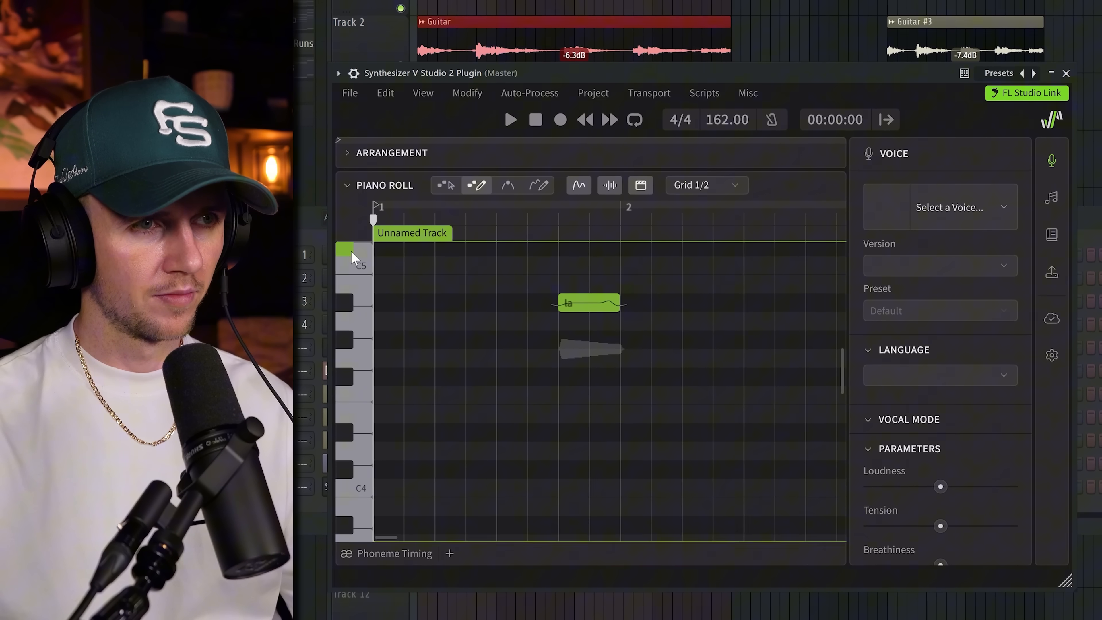
{"action": "left_click", "coordinate": [354, 304]}
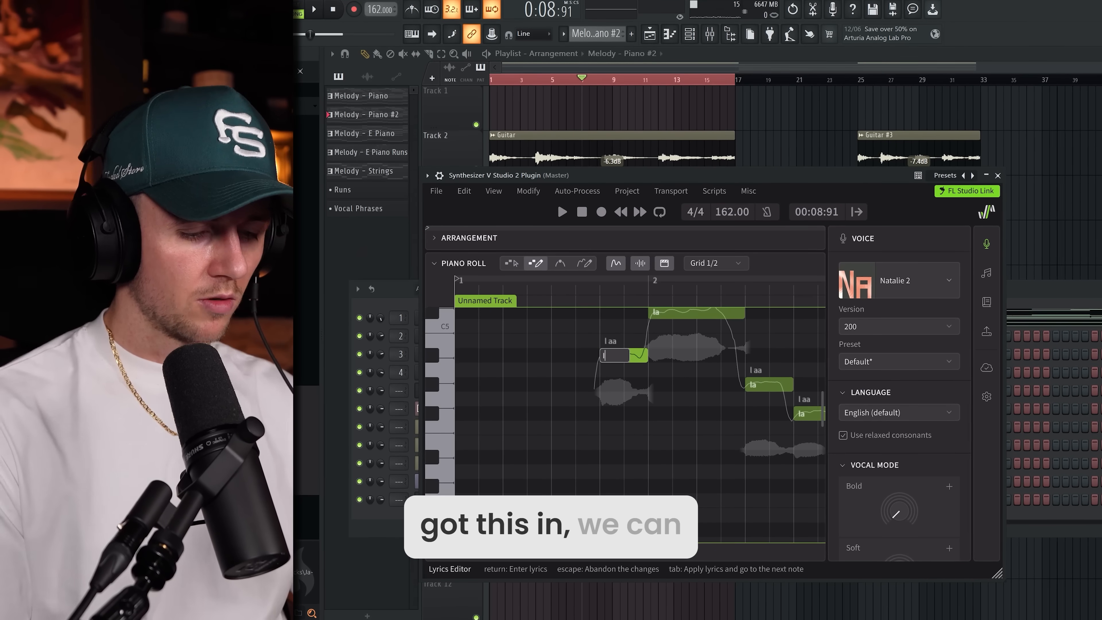
Step: Enter the lyrics "I'm never broke again" word by word on the first phrase and extend "again" over the following note with "+"
{"action": "type", "text": "never broke"}
{"action": "key", "text": "Tab"}
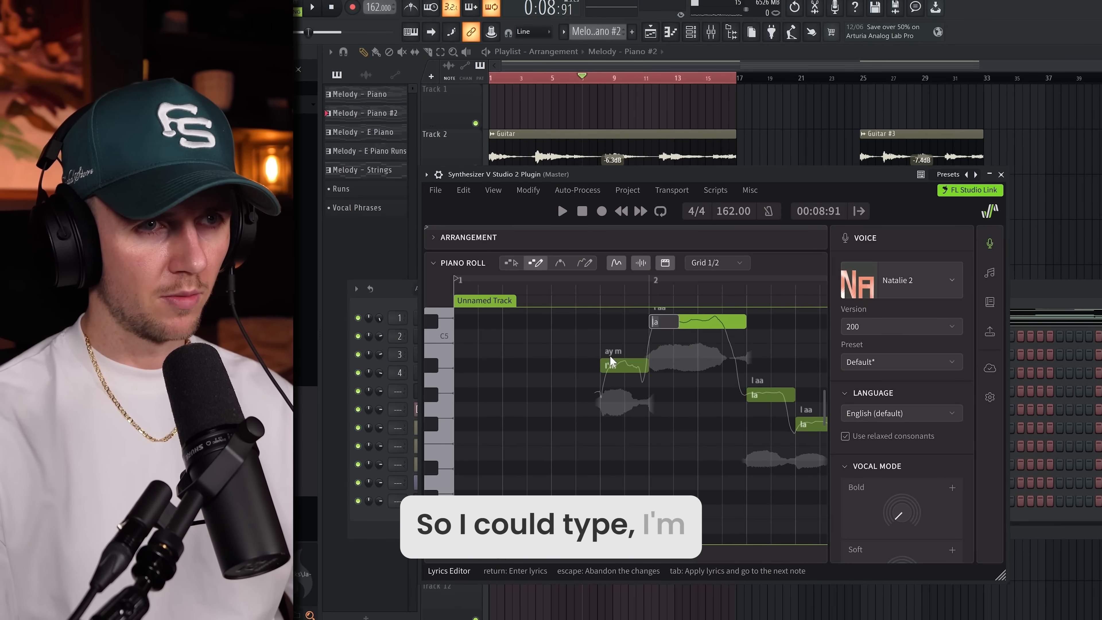
{"action": "type", "text": "again"}
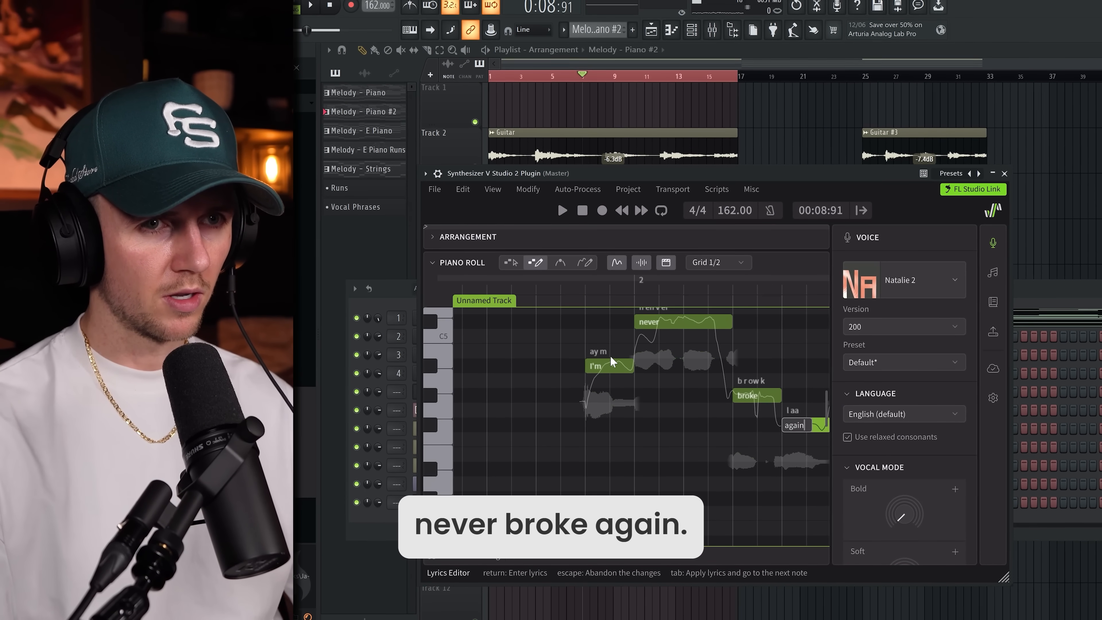
{"action": "key", "text": "Tab"}
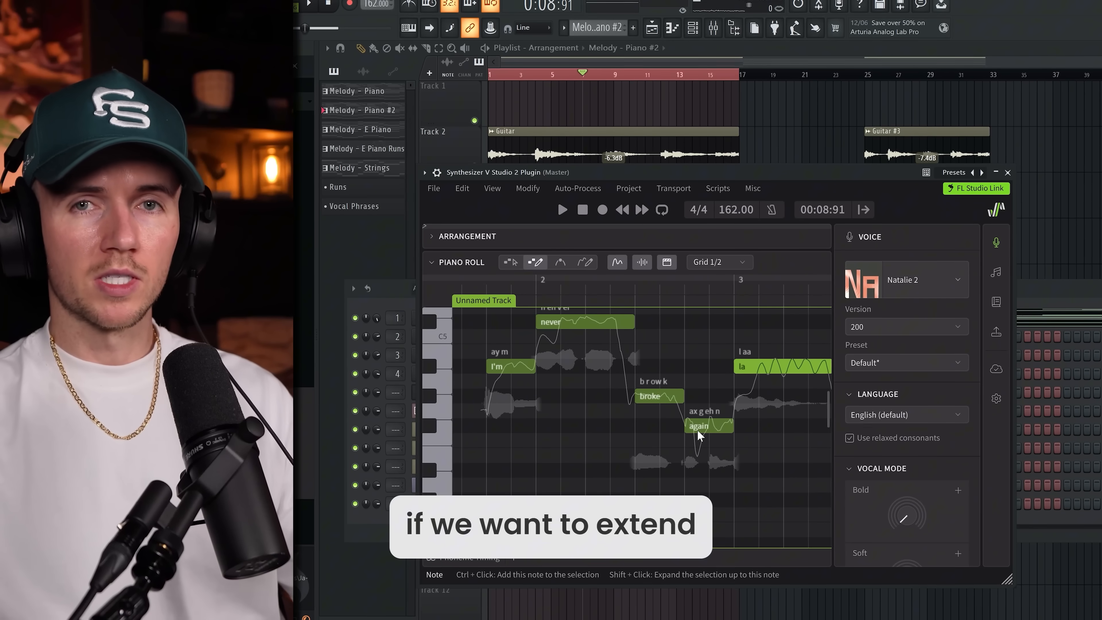
{"action": "double_click", "coordinate": [746, 367]}
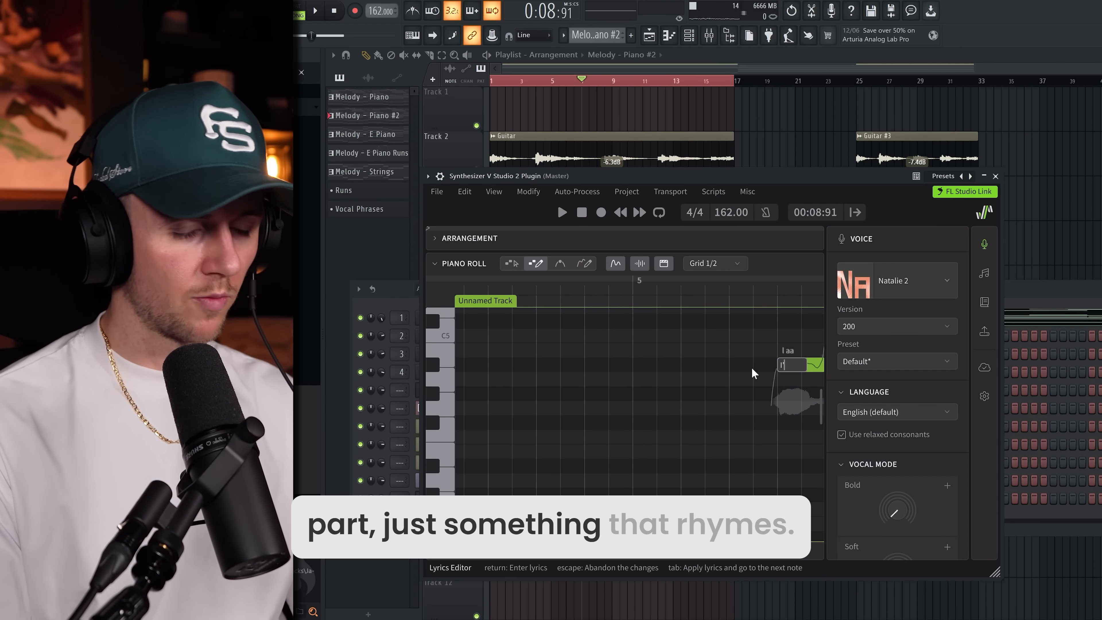
Step: Enter the lyrics "I'll never trust my friends" on the second phrase, one word per note
{"action": "type", "text": "I'll"}
{"action": "key", "text": "Tab"}
{"action": "type", "text": "never"}
{"action": "key", "text": "Tab"}
{"action": "type", "text": "trust"}
{"action": "key", "text": "Tab"}
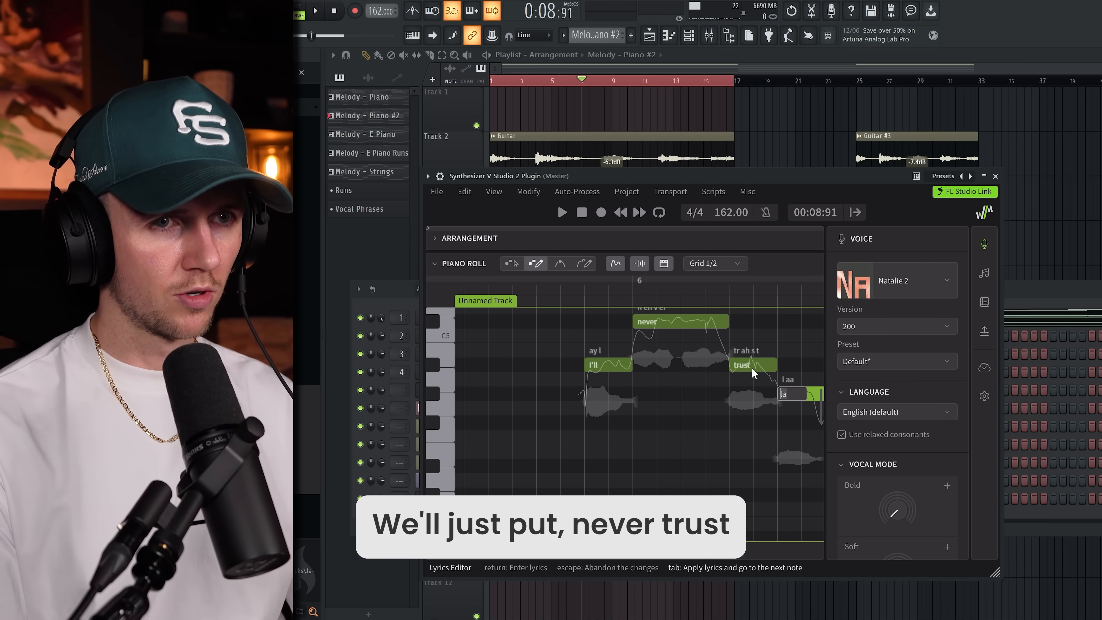
{"action": "type", "text": "my"}
{"action": "key", "text": "Tab"}
{"action": "type", "text": "friends"}
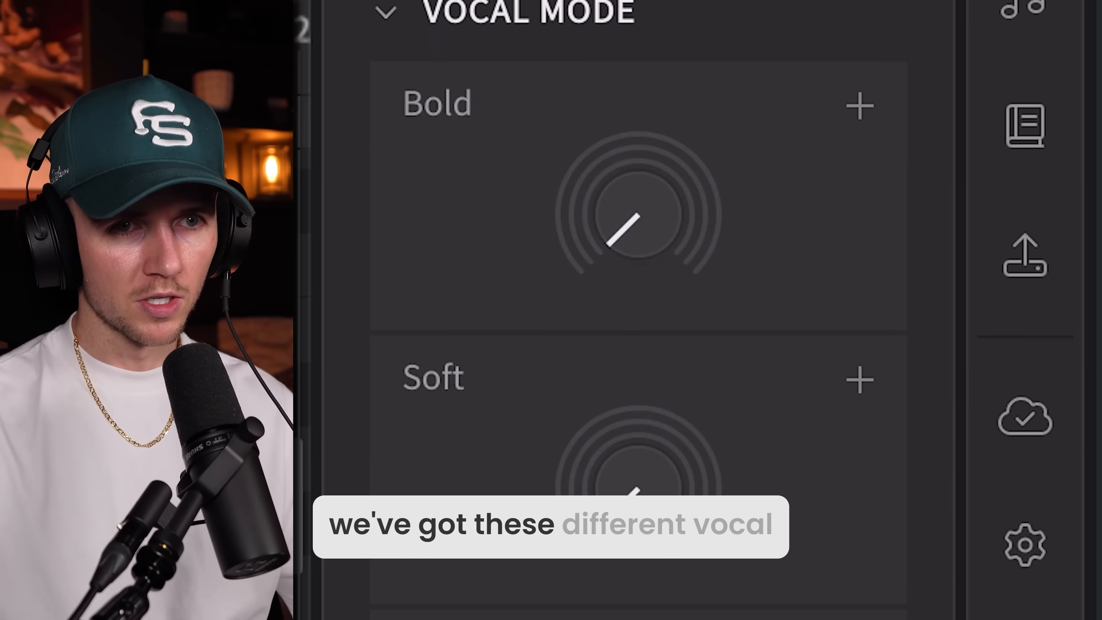
Step: Turn the Soulful vocal mode fully up and set Gender to -0.255, auditioning the vocal
{"action": "mouse_move", "coordinate": [621, 131]}
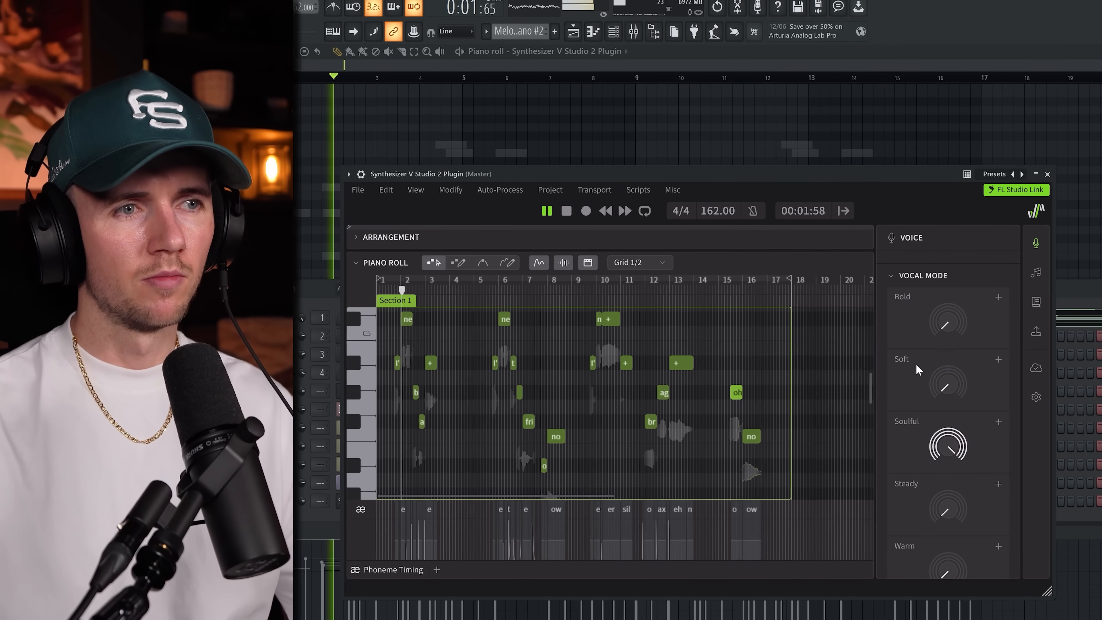
{"action": "mouse_move", "coordinate": [943, 440]}
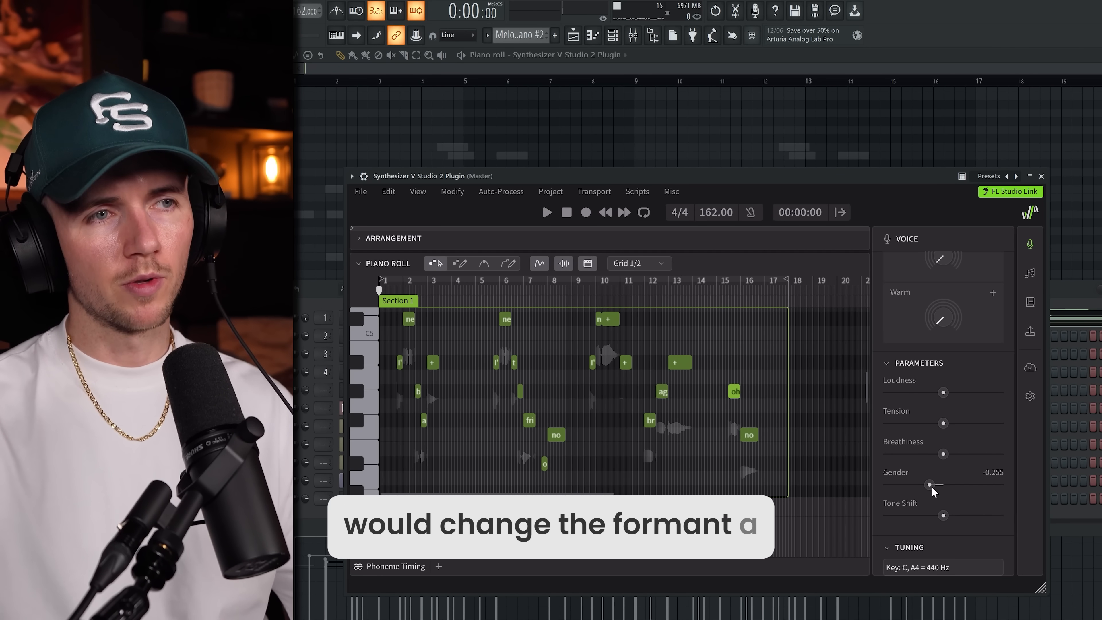
{"action": "key", "text": "space"}
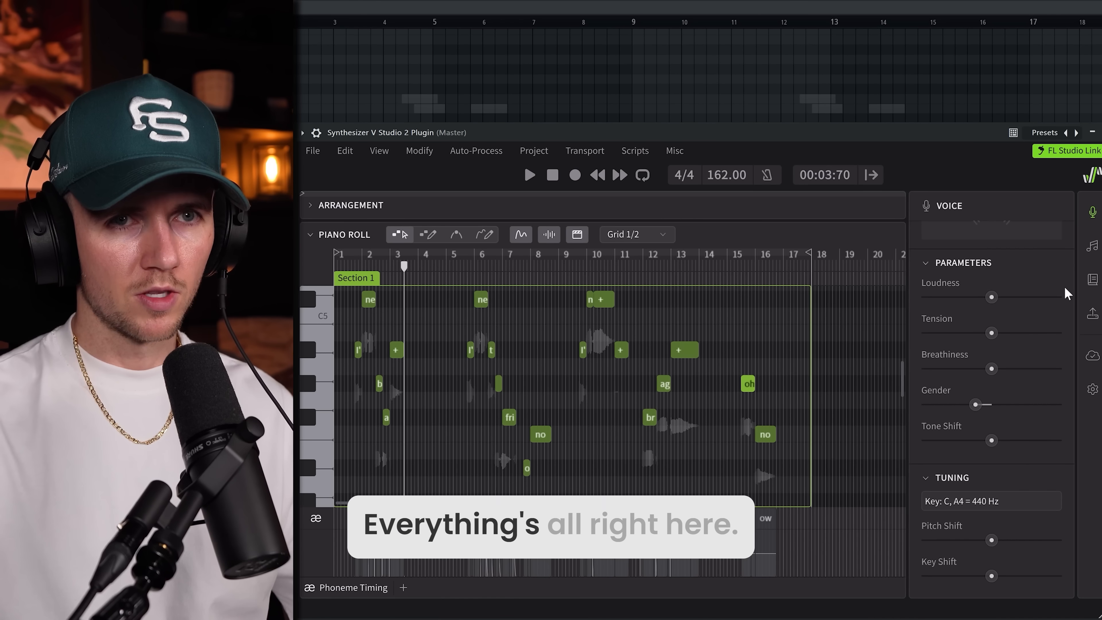
Step: Move the note expression into the Vibrant corner area and play the vocal back
{"action": "left_click", "coordinate": [1093, 246]}
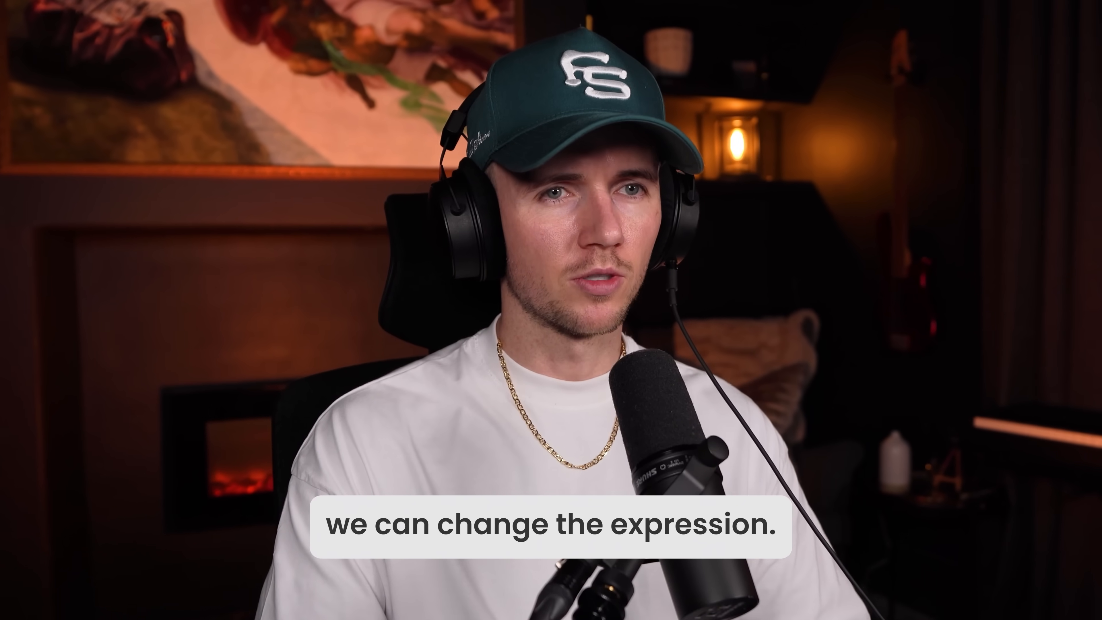
{"action": "scroll", "coordinate": [972, 412], "scroll_direction": "down", "scroll_amount": 3}
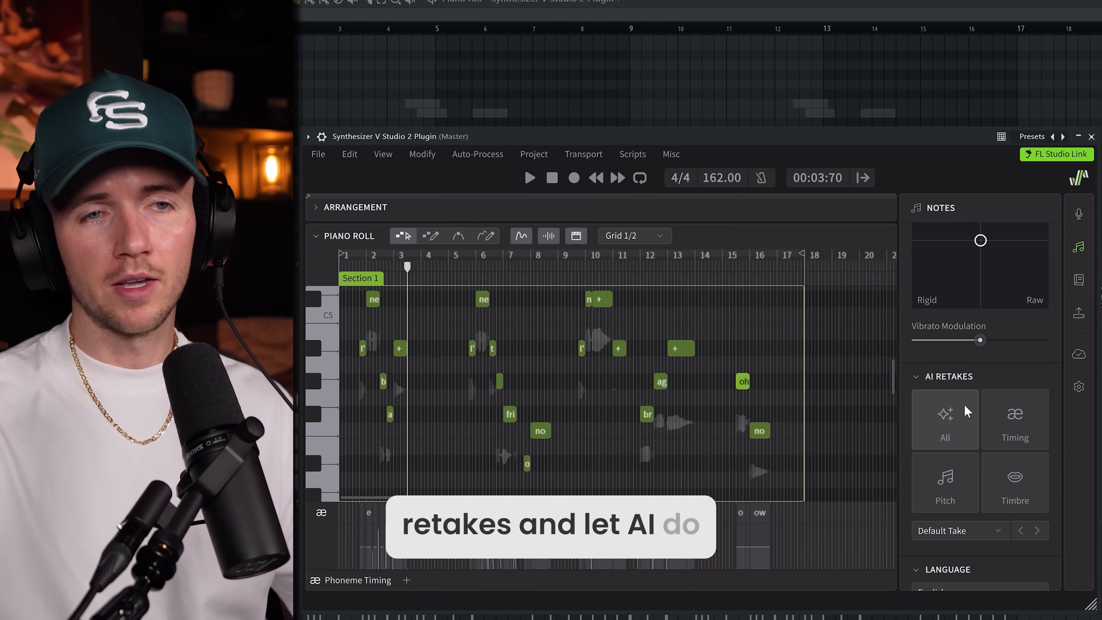
{"action": "scroll", "coordinate": [969, 437], "scroll_direction": "up", "scroll_amount": 3}
{"action": "left_click", "coordinate": [938, 290]}
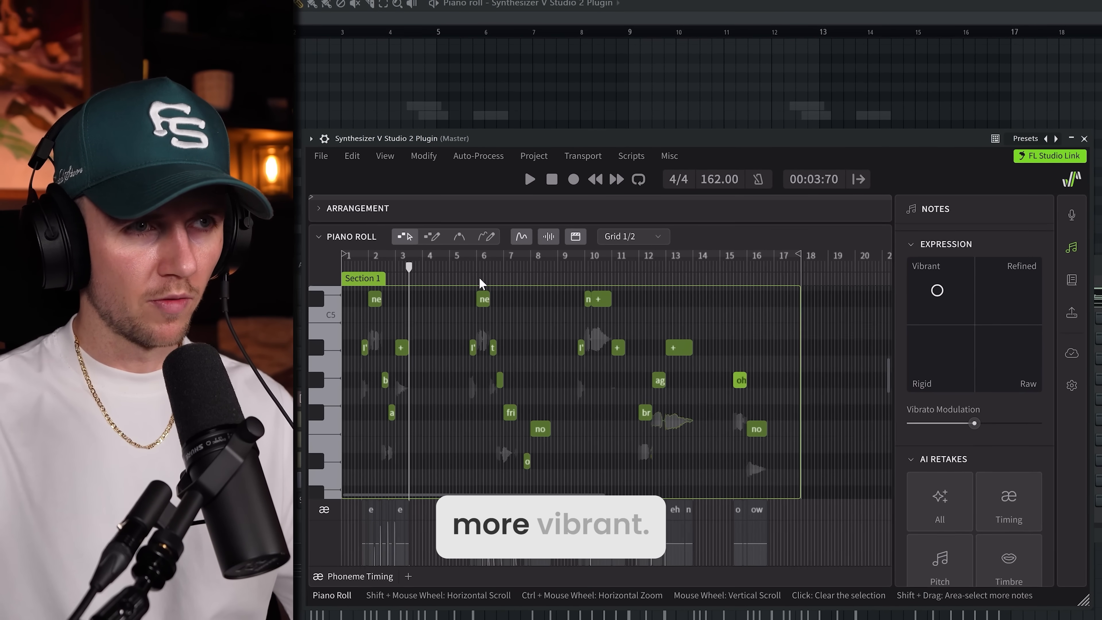
{"action": "key", "text": "space"}
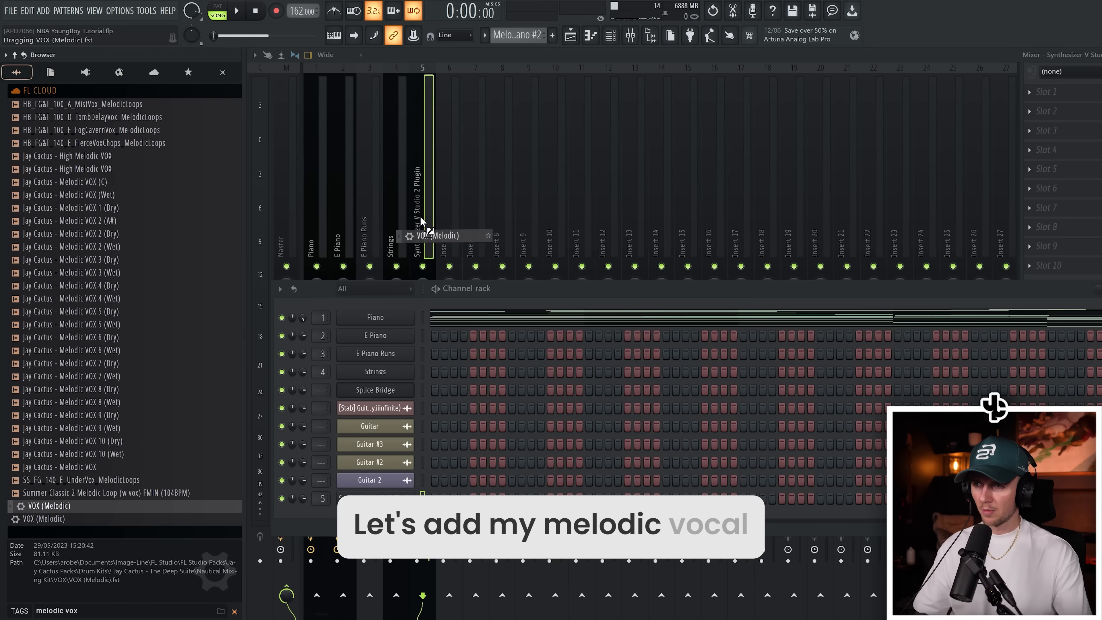
{"action": "left_click_drag", "start_coordinate": [421, 221], "coordinate": [420, 217]}
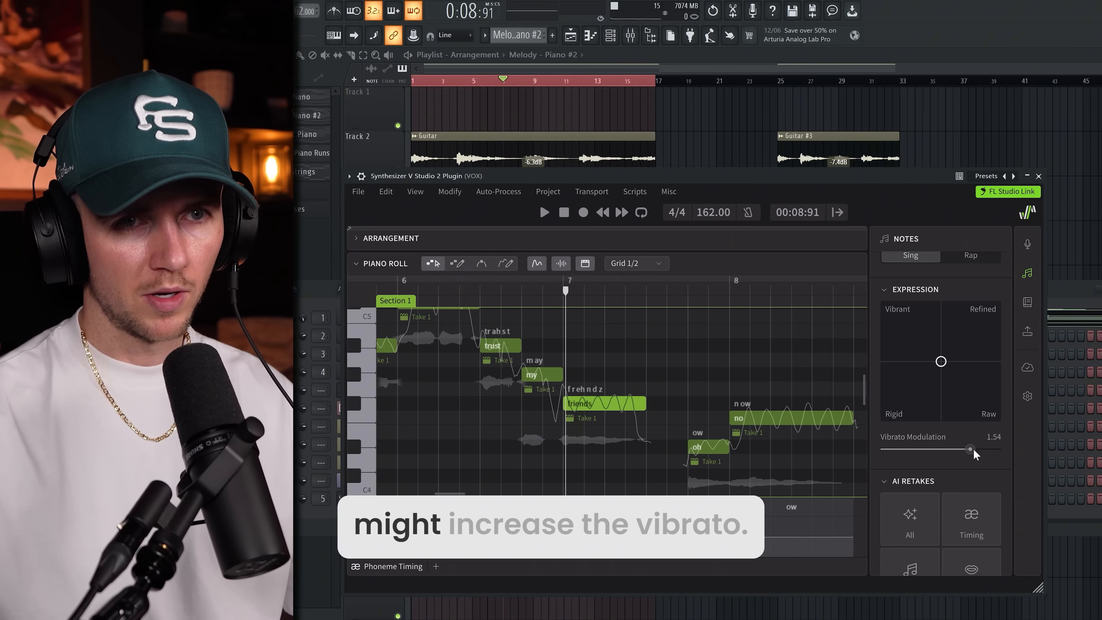
{"action": "left_click_drag", "start_coordinate": [973, 449], "coordinate": [985, 450]}
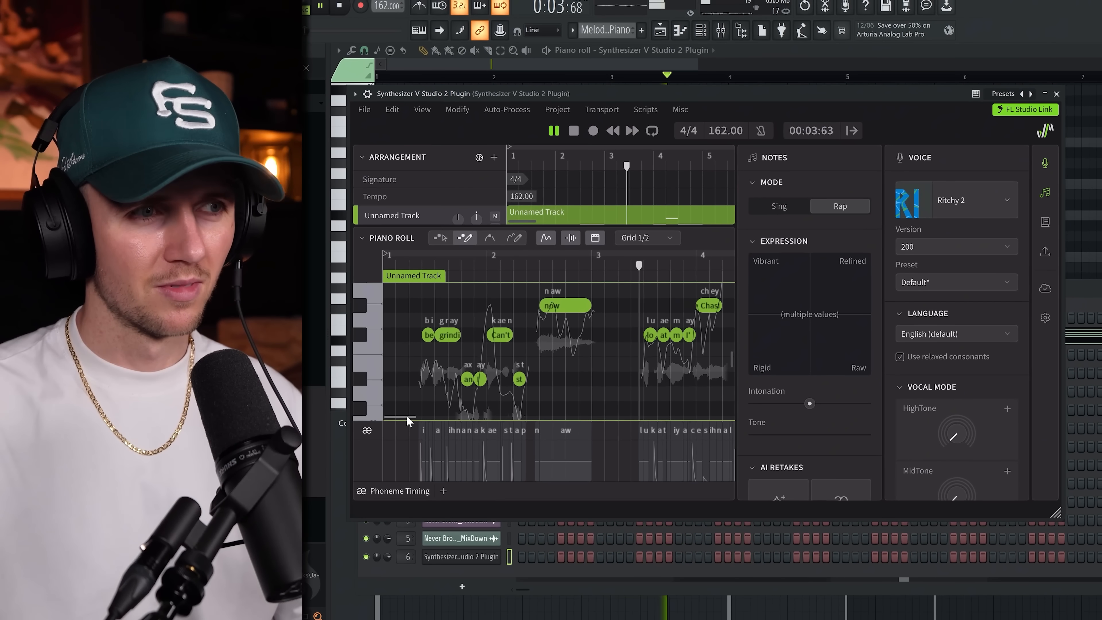
{"action": "left_click_drag", "start_coordinate": [408, 416], "coordinate": [425, 416]}
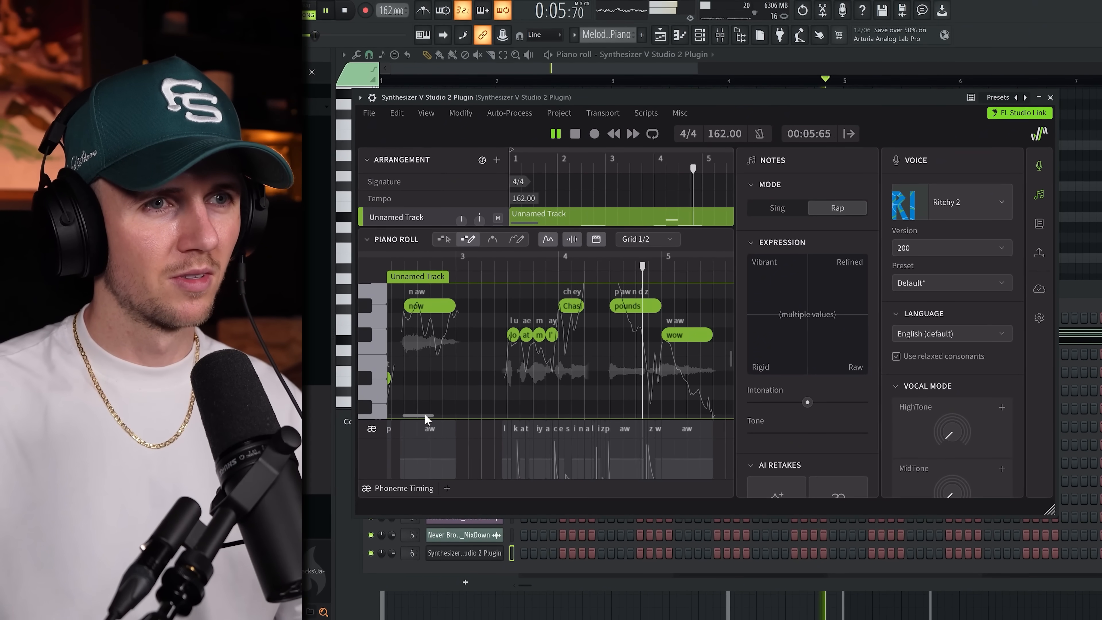